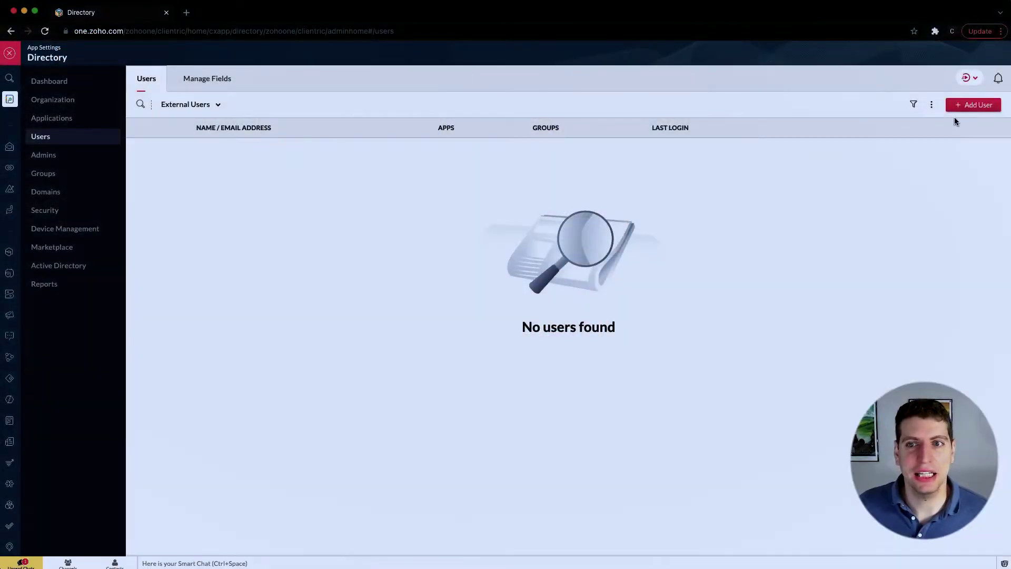
# - Open the Add User panel from the Users page
pyautogui.click(973, 106)
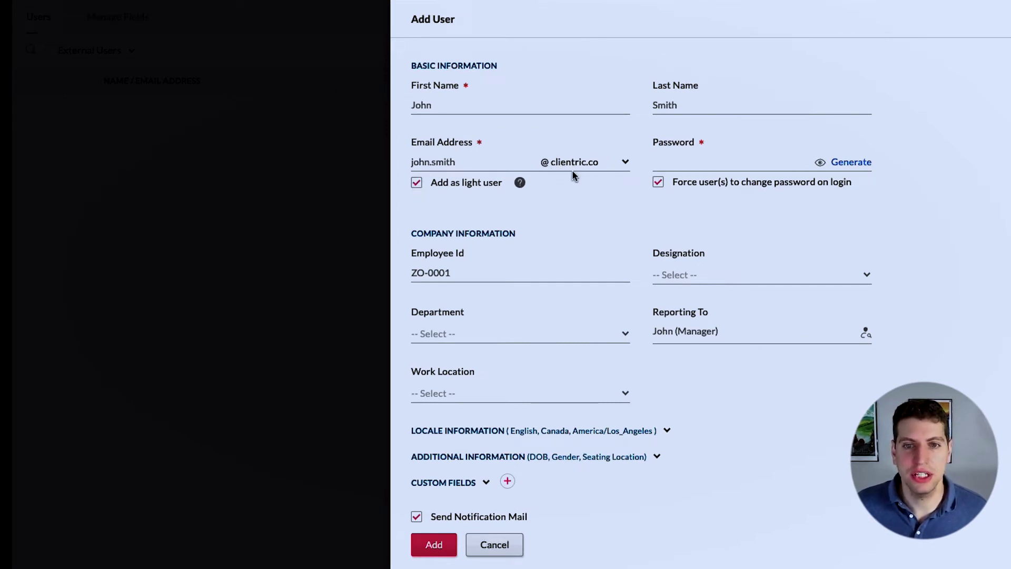
# - Set the email domain to Other so Joe can use an external Gmail address
pyautogui.click(552, 170)
pyautogui.click(594, 261)
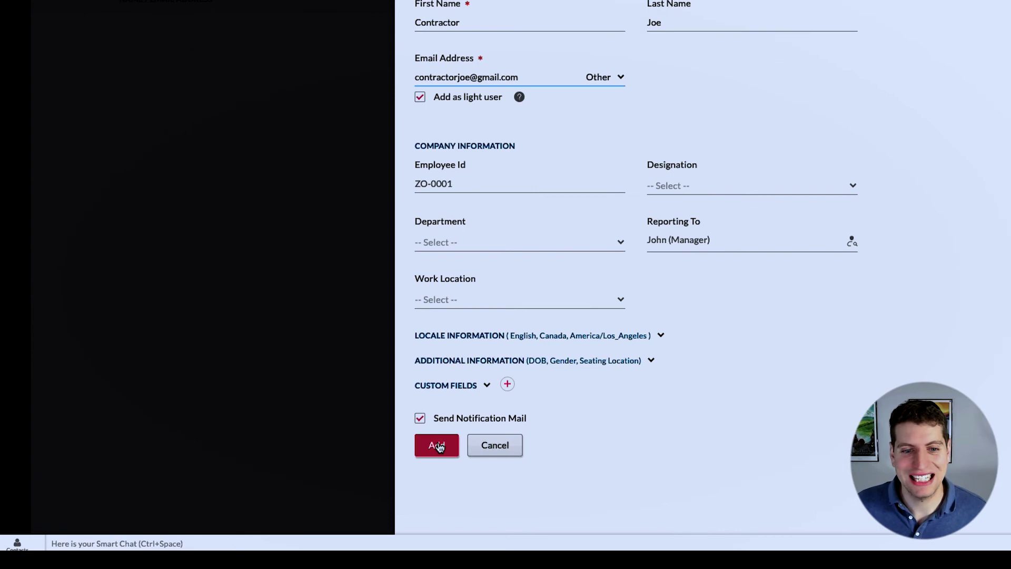
# - Add Contractor Joe, then dismiss the invitation confirmation to view his profile
pyautogui.click(438, 448)
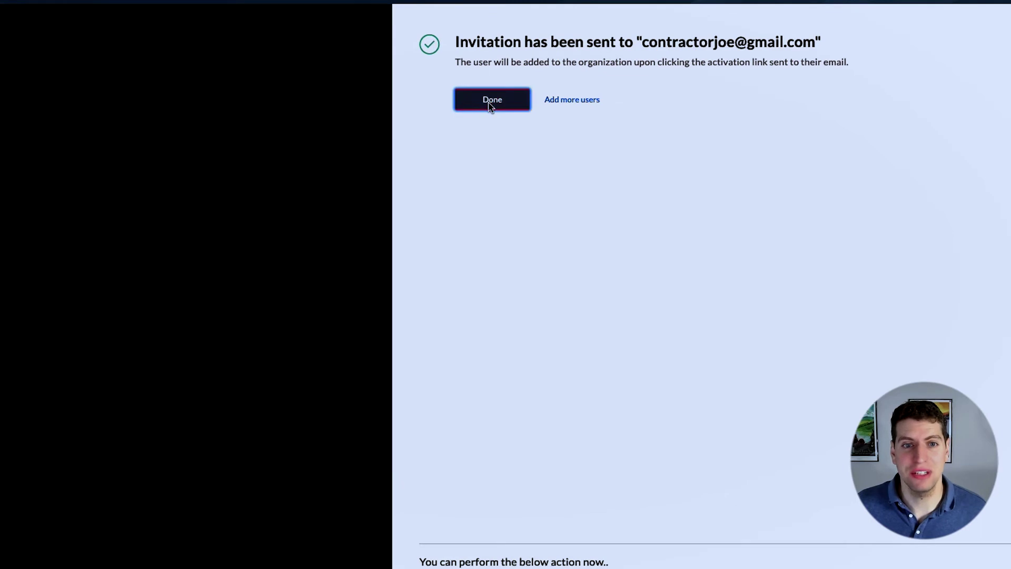
pyautogui.click(492, 99)
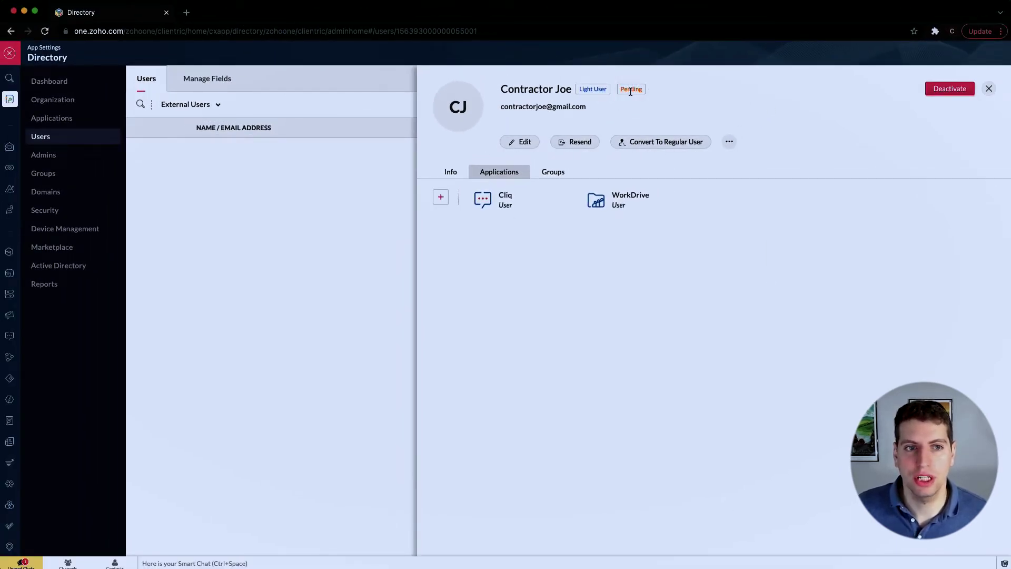
# - Filter users to Not joined yet and check which apps can be assigned to Joe
pyautogui.click(197, 112)
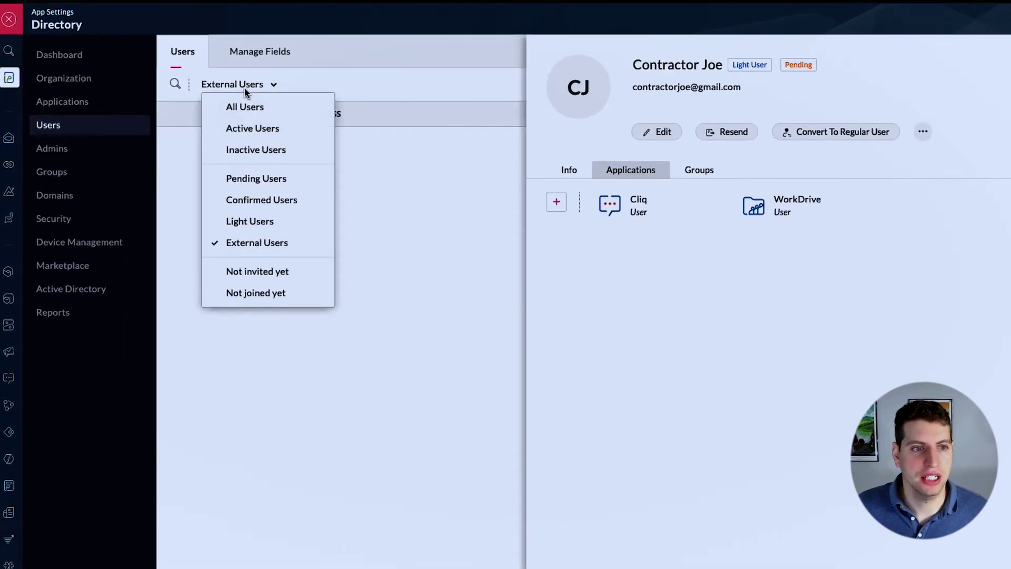
pyautogui.click(244, 293)
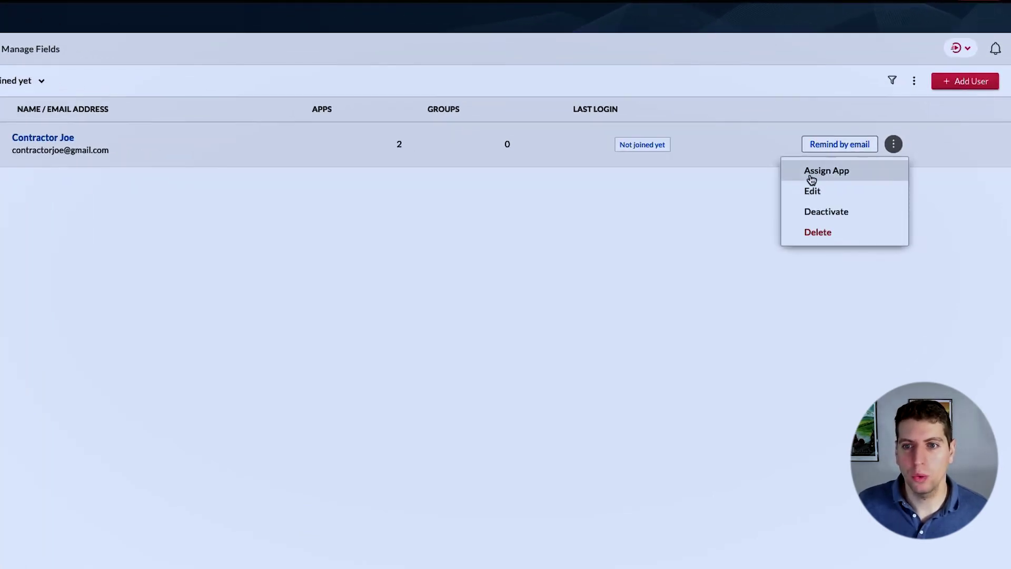
pyautogui.click(812, 181)
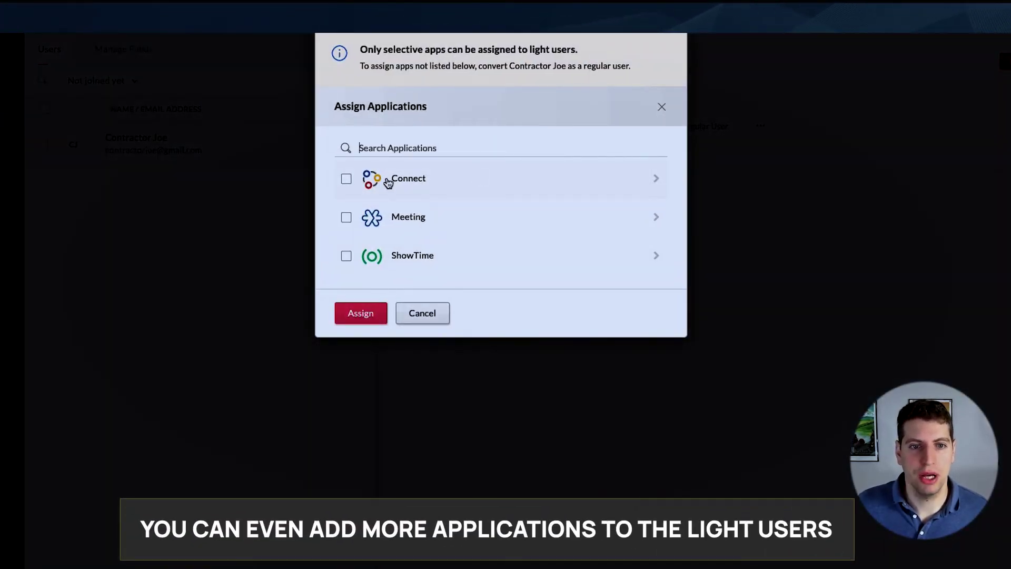
pyautogui.click(424, 314)
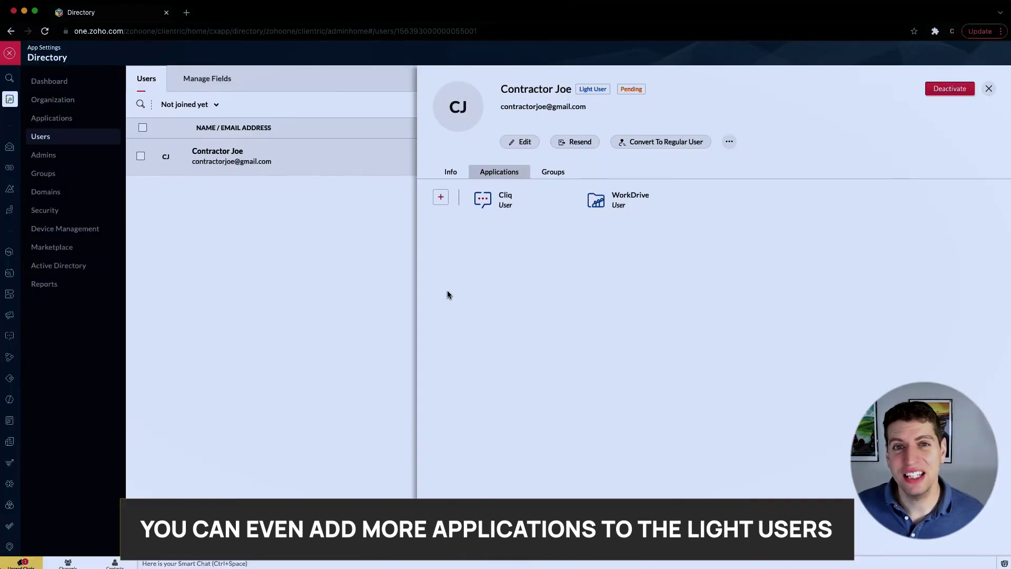